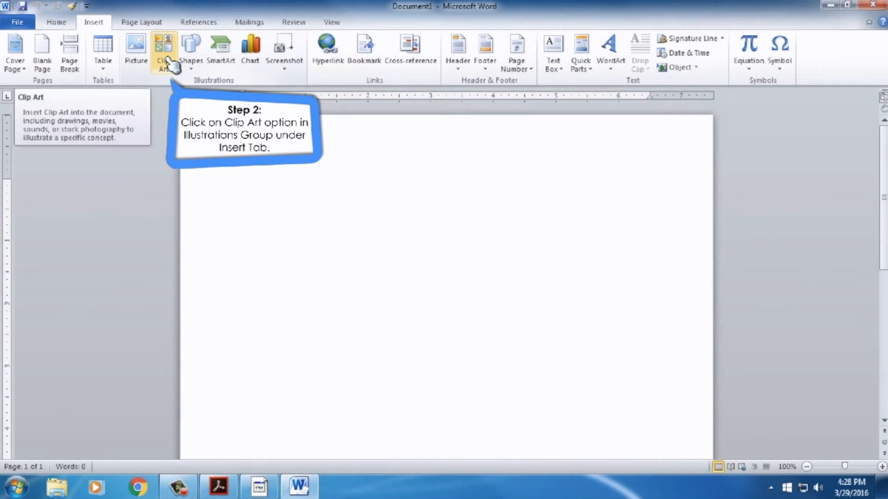
- Search Clip Art for "children" and insert the clip of a boy playing with building blocks
left_click(171, 64)
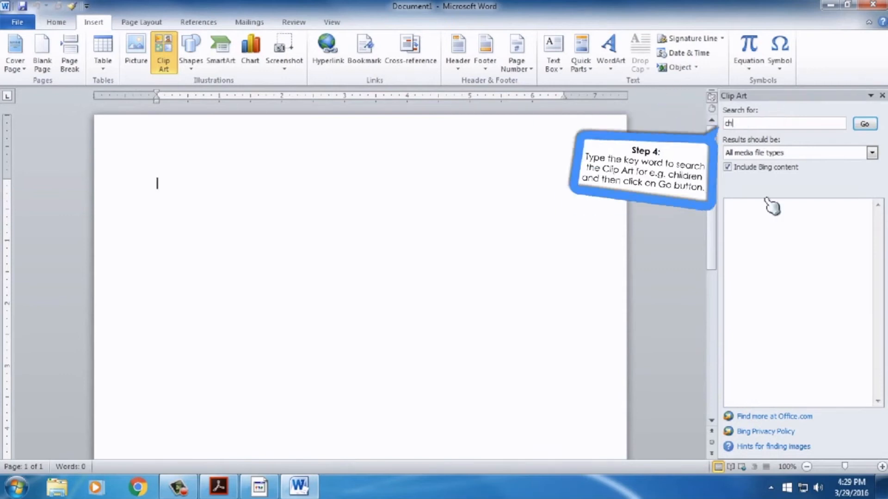
type("ild")
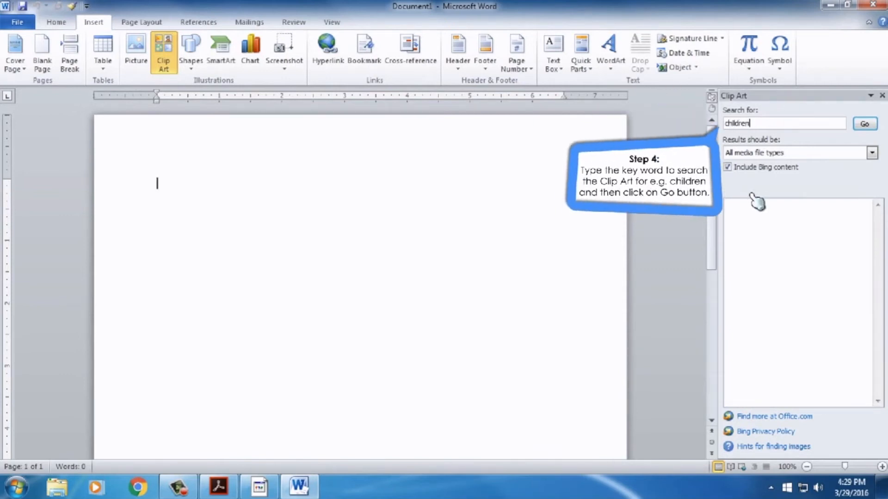
left_click(865, 124)
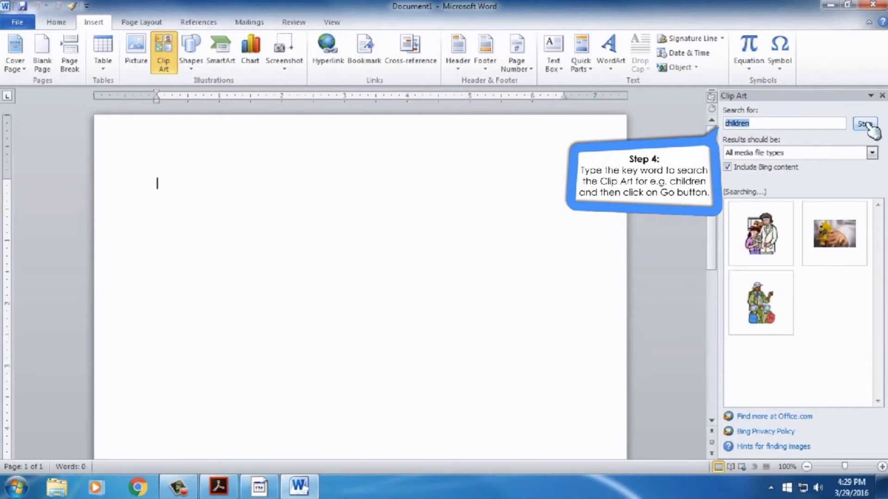
left_click_drag(880, 228, 882, 298)
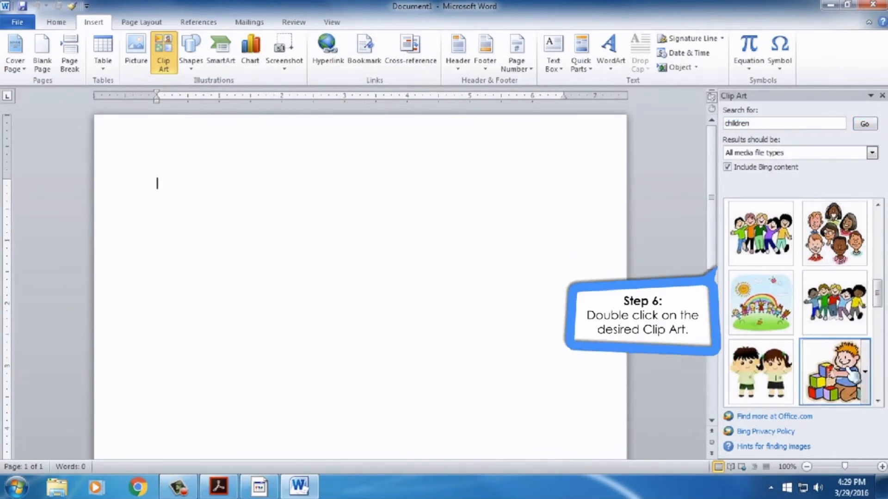
double_click(835, 372)
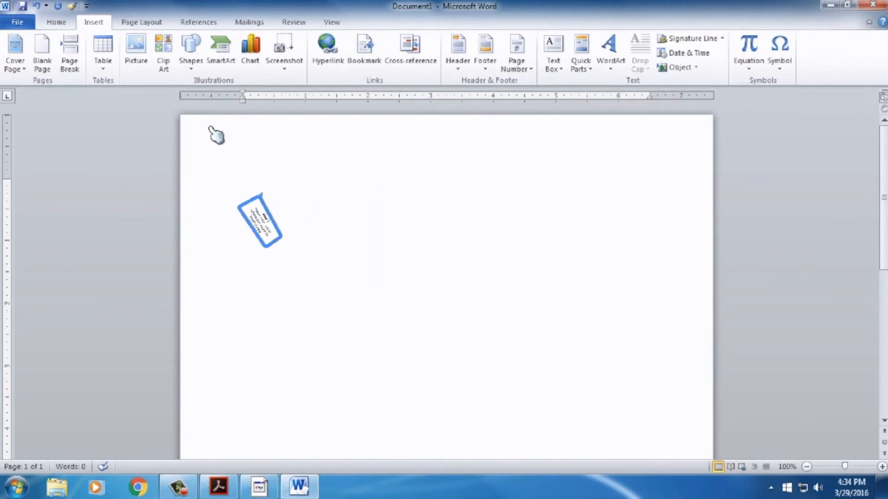
- Draw a circle with the Oval shape and apply a red shape style to it
left_click(191, 60)
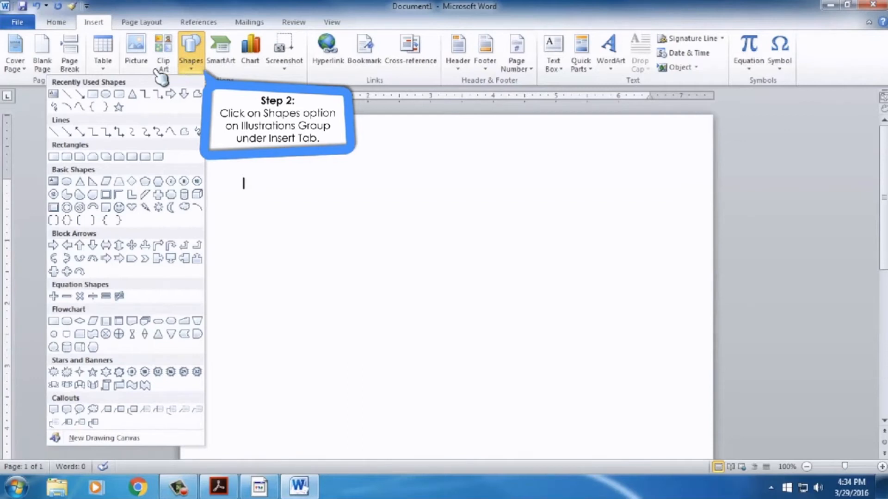
left_click(106, 94)
mouse_move(291, 215)
left_mouse_down()
mouse_move(362, 278)
mouse_move(399, 326)
left_mouse_up()
left_click(280, 70)
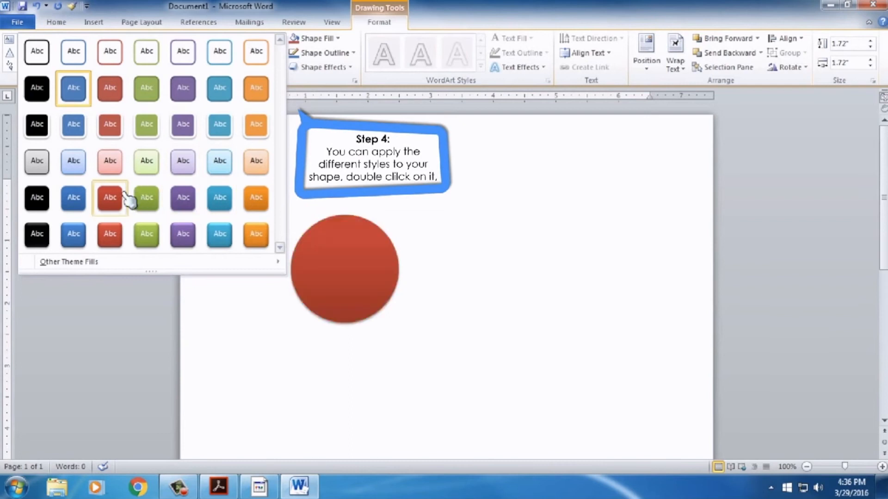
left_click(113, 236)
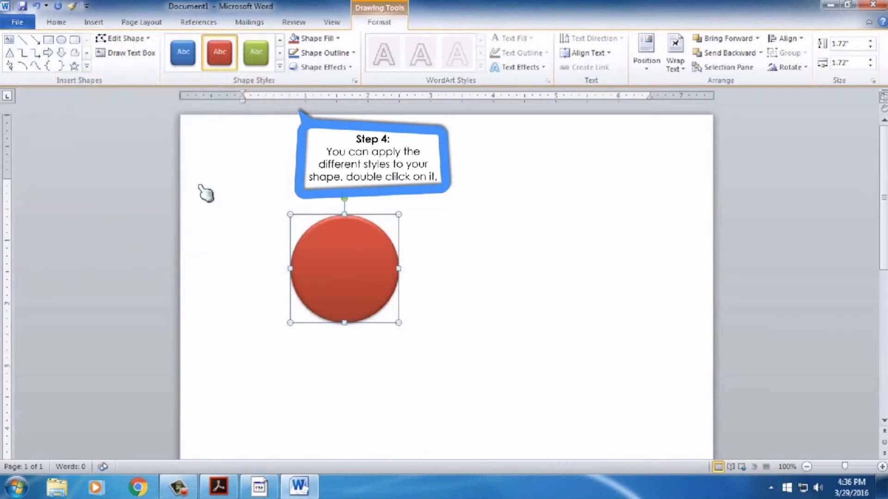
- Browse the circle's shape outline and shape effects options such as glow and 3-D rotation
left_click(353, 53)
left_click(351, 67)
left_click(351, 67)
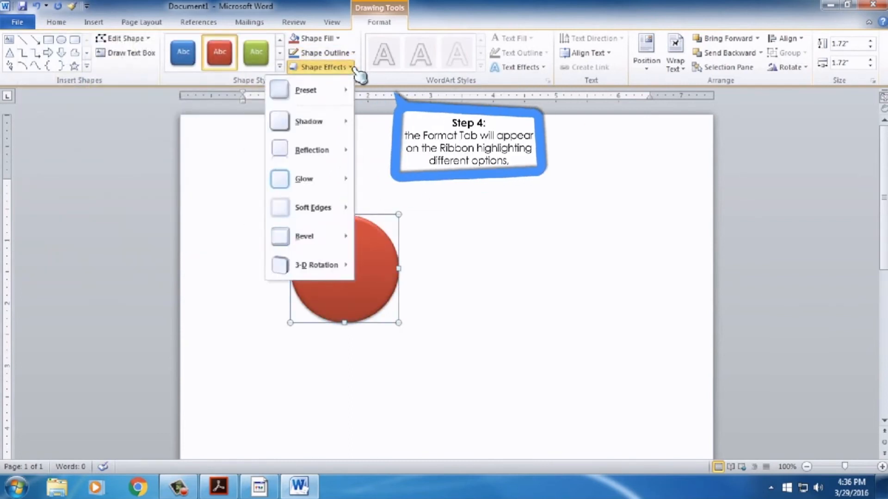
mouse_move(345, 184)
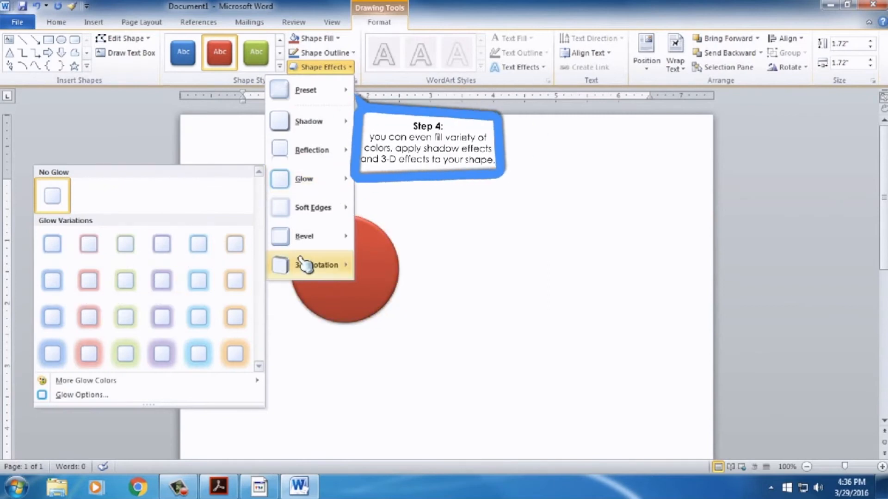
mouse_move(281, 238)
mouse_move(300, 265)
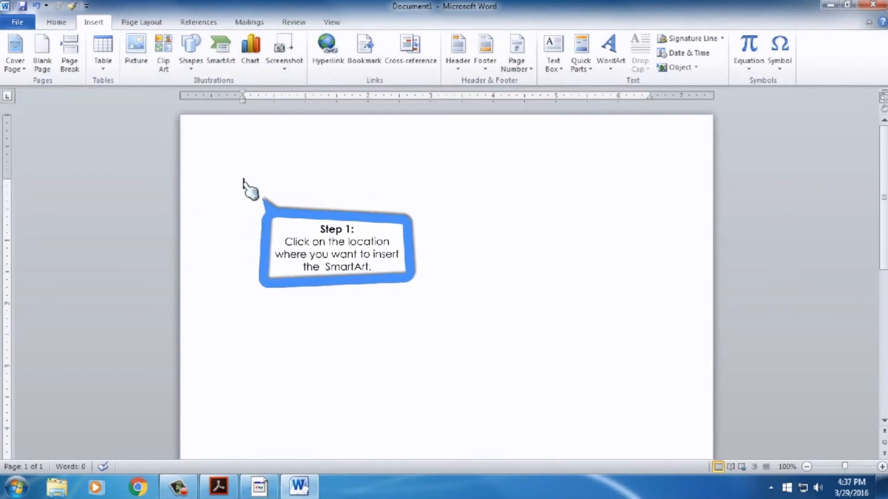
- Insert a Vertical Box List SmartArt graphic
left_click(221, 51)
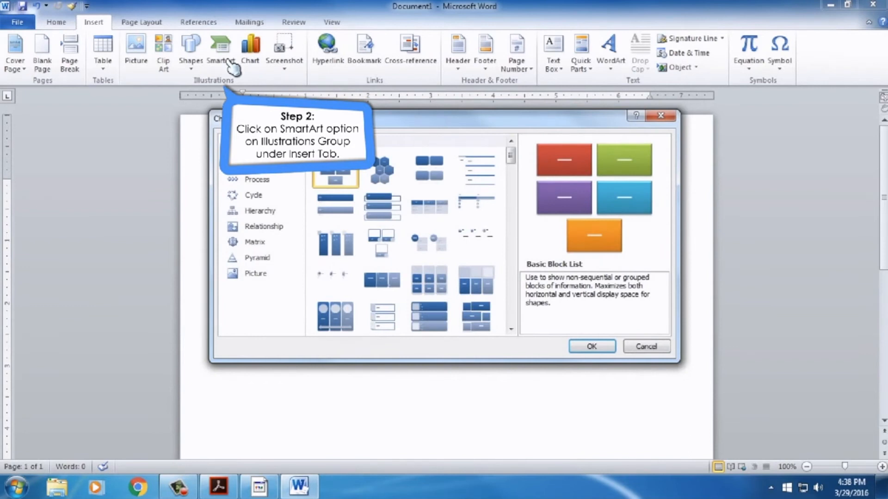
left_click_drag(512, 167, 521, 276)
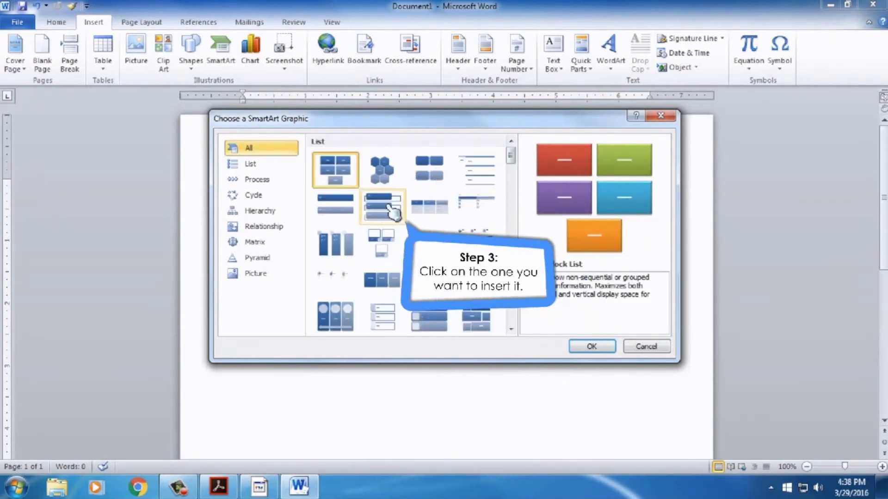
left_click(393, 213)
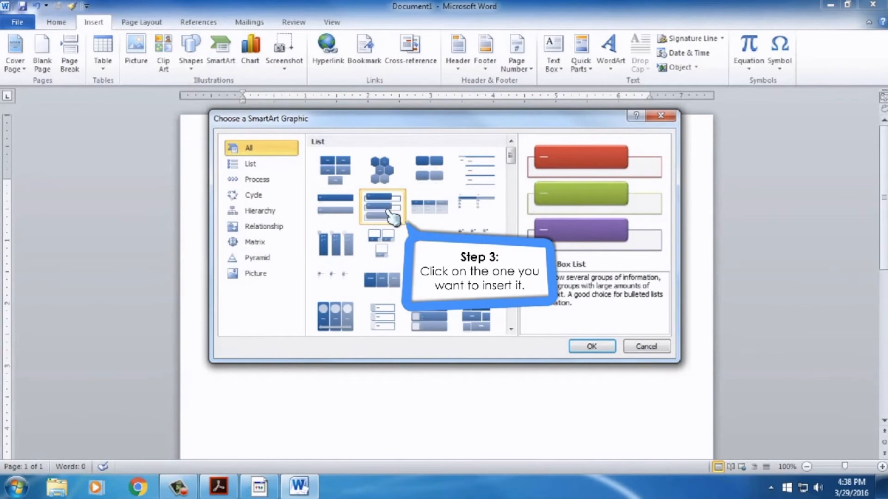
left_click(588, 347)
- Enter the SmartArt items Encyclopedia, Encarta and wikipedia
type("E")
type("ncyclopedia")
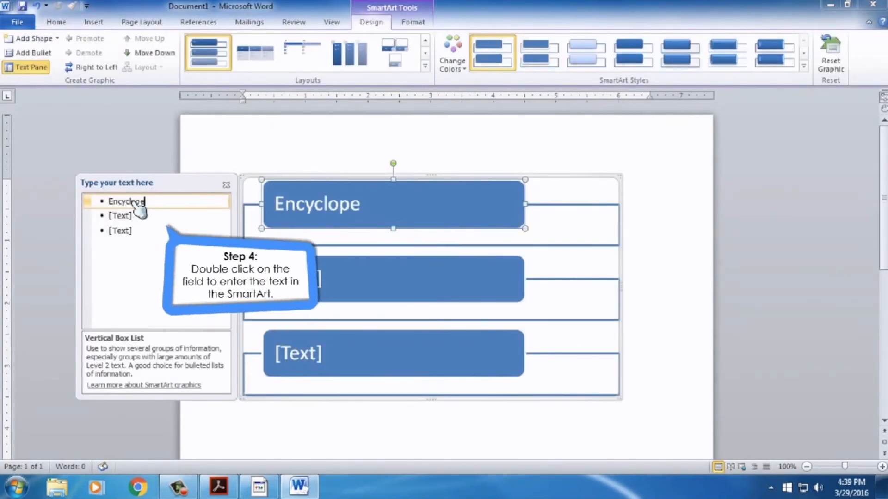
left_click(122, 215)
type("Encarta")
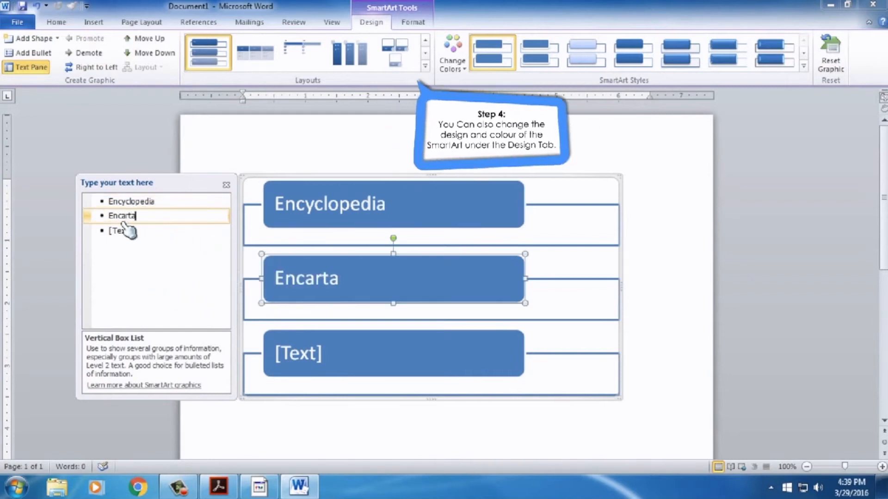
left_click(123, 227)
type("wikiped")
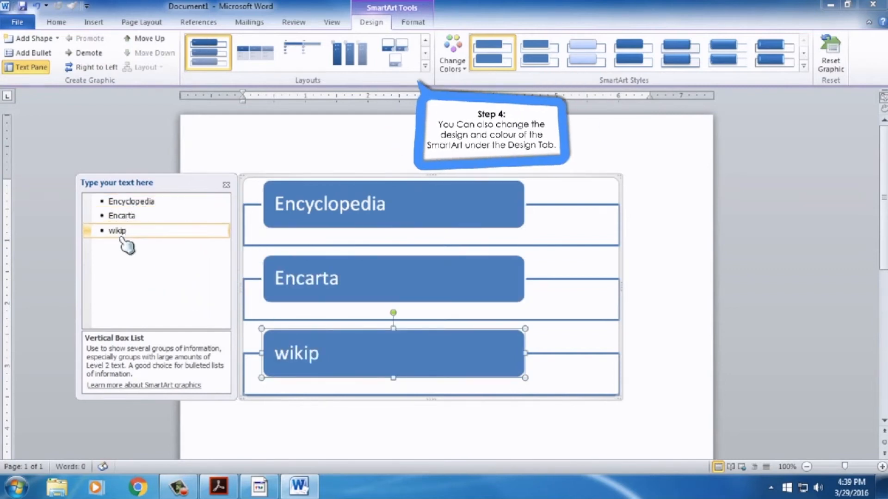
type("ia")
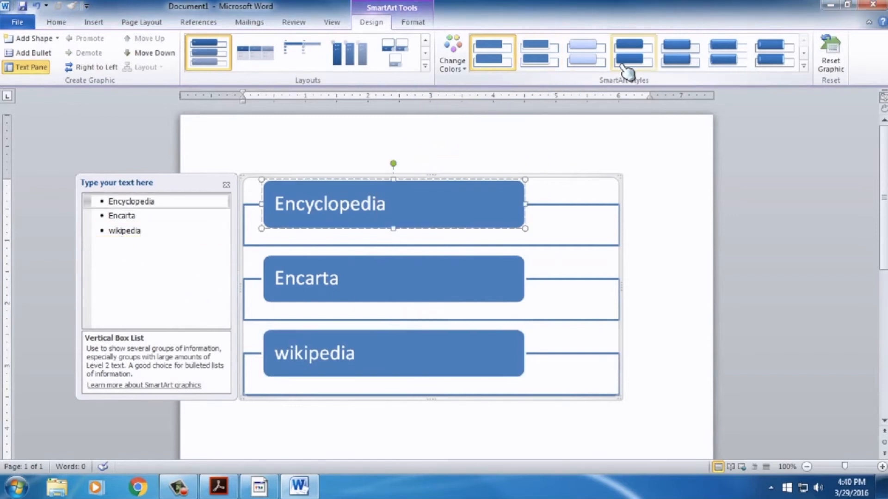
- Try several SmartArt styles and settle on the last style in the gallery row
left_click(677, 65)
left_click(723, 64)
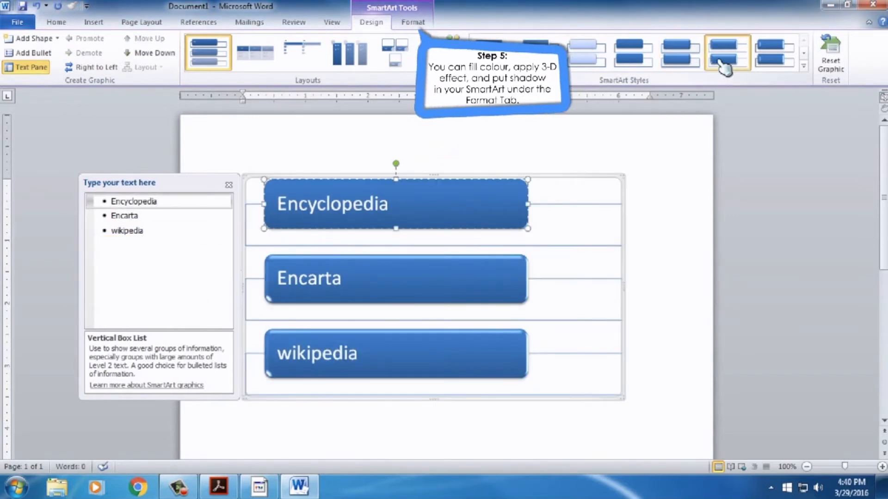
left_click(770, 62)
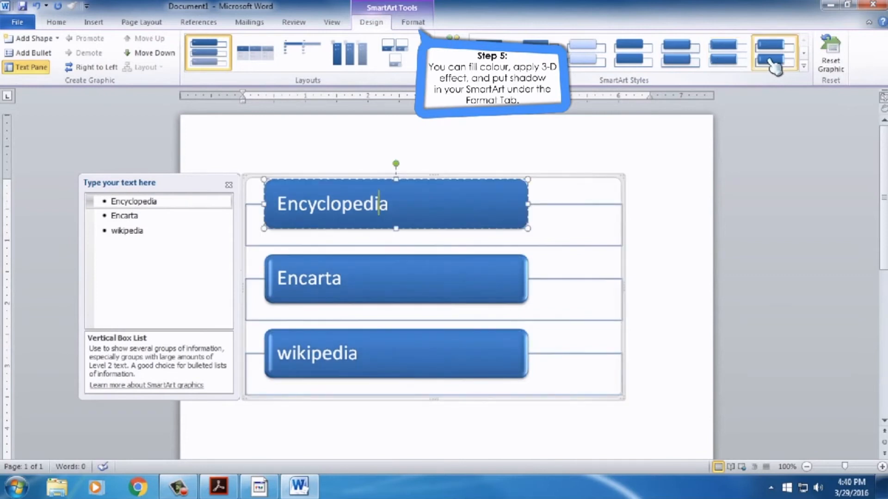
left_click(775, 114)
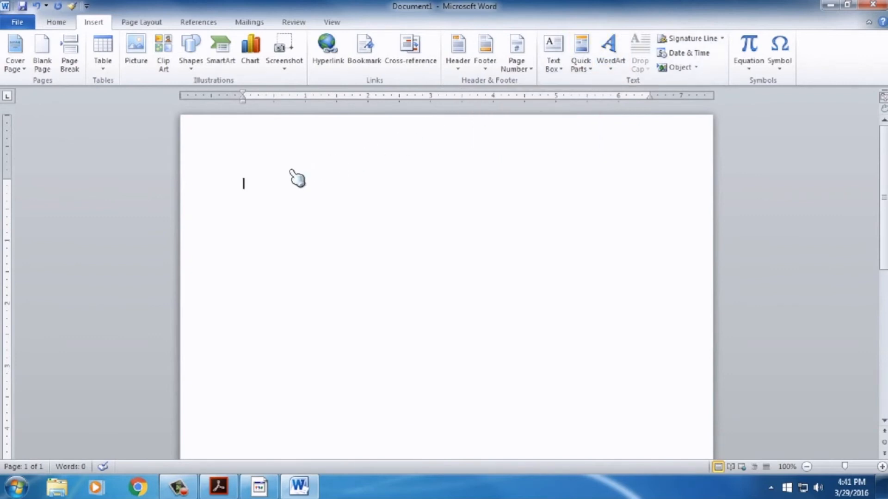
- Insert WordArt in an orange outlined style reading "Tech knowledge"
left_click(249, 187)
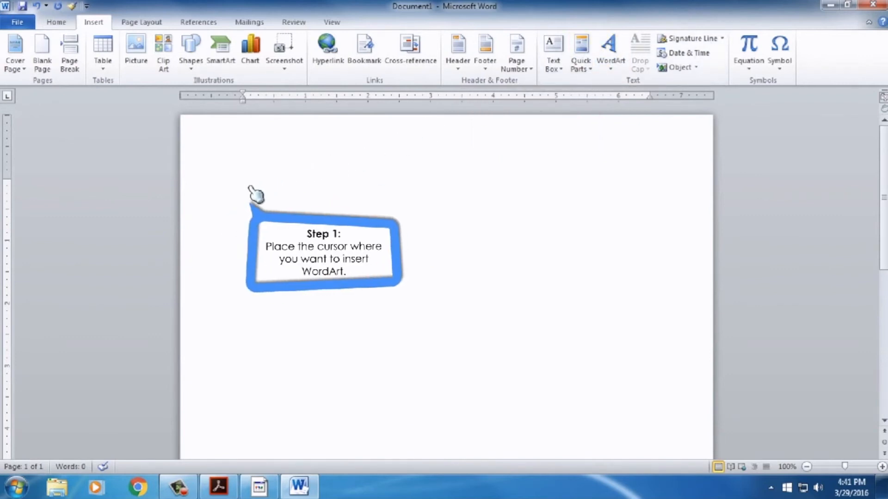
left_click(613, 61)
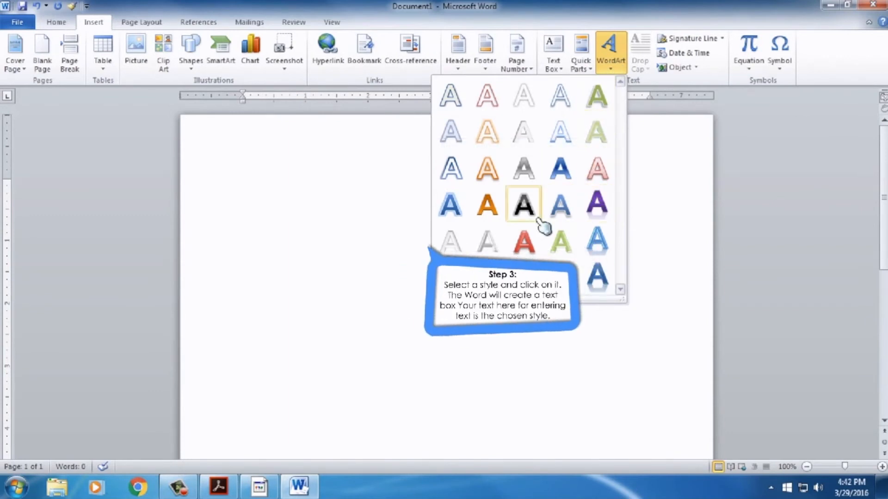
left_click(500, 182)
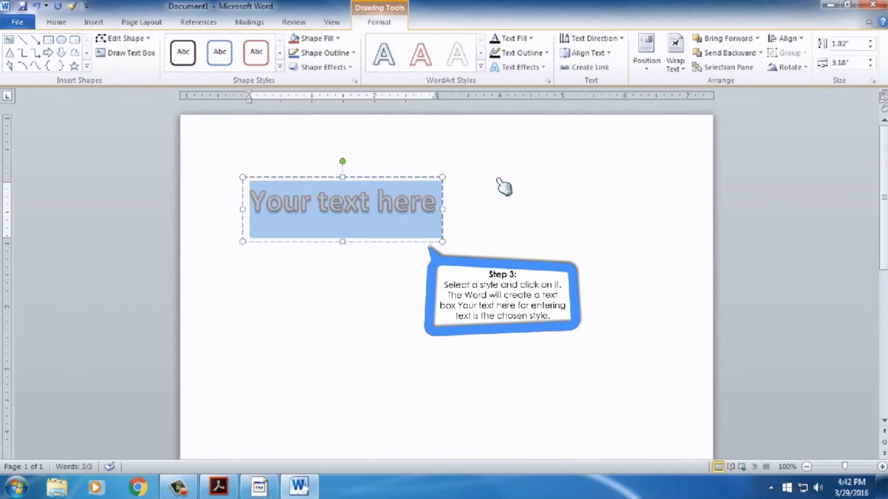
key("Delete")
type("Te")
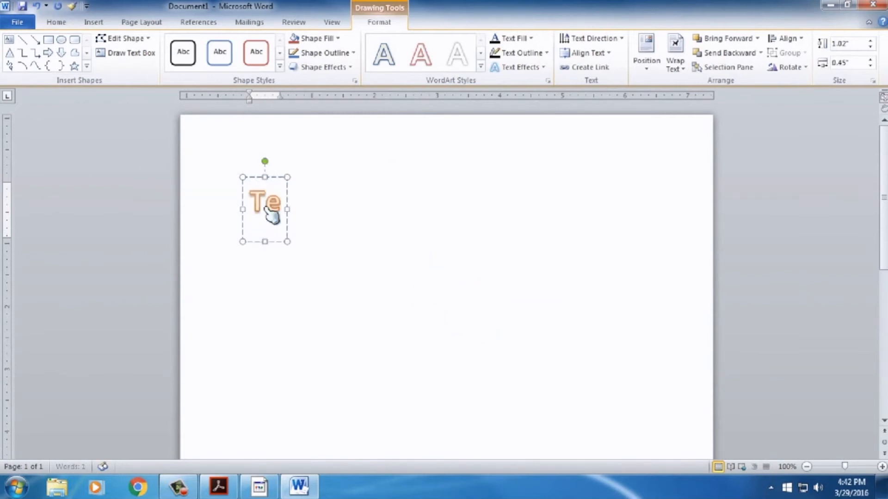
type("ch knowledge")
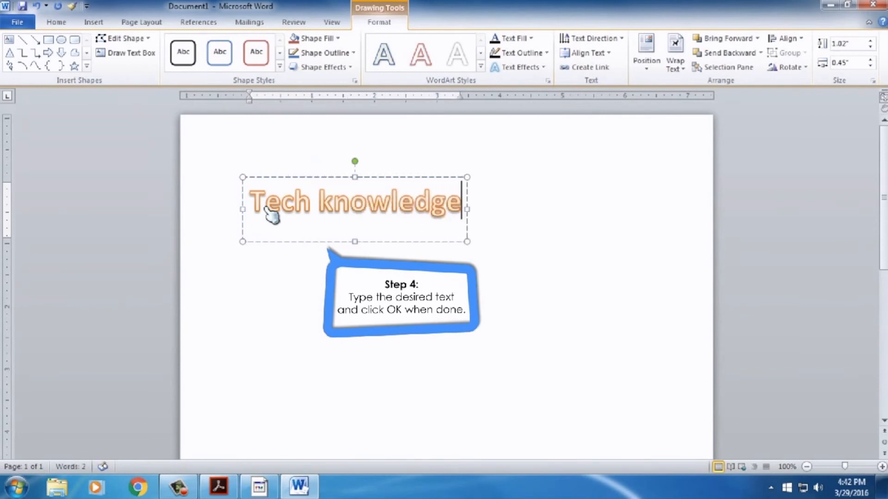
left_click(526, 261)
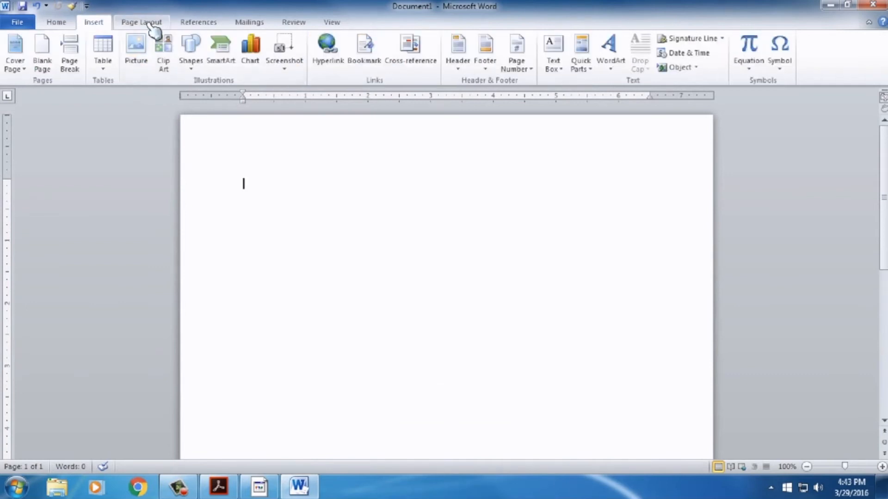
- Add a custom DRAFT text watermark with a diagonal layout
left_click(150, 23)
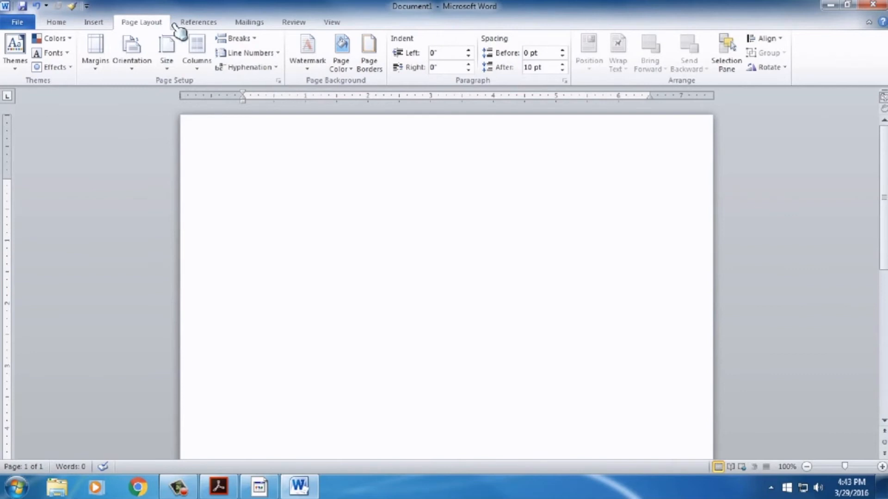
left_click(307, 65)
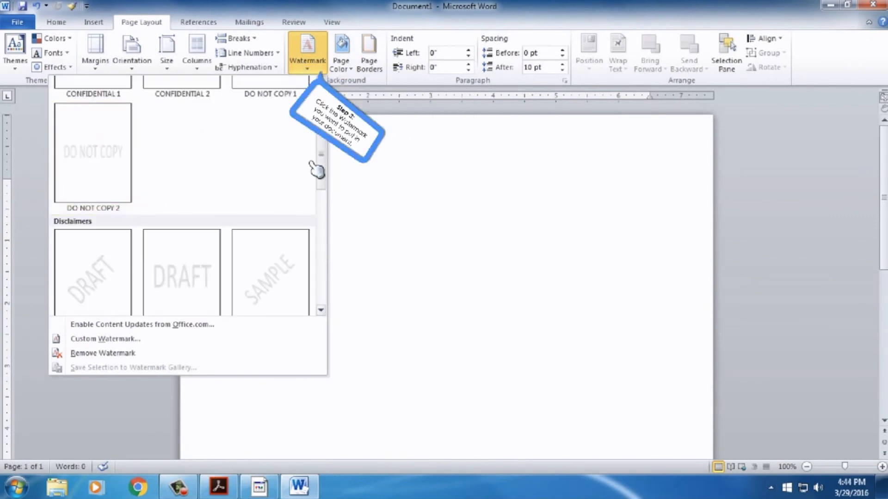
left_click_drag(320, 165, 323, 194)
scroll(324, 195, "down", 2)
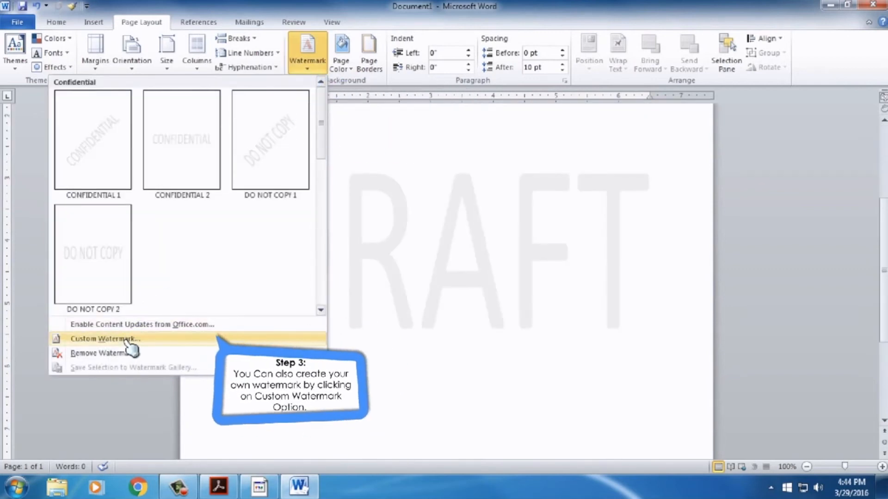
left_click(127, 340)
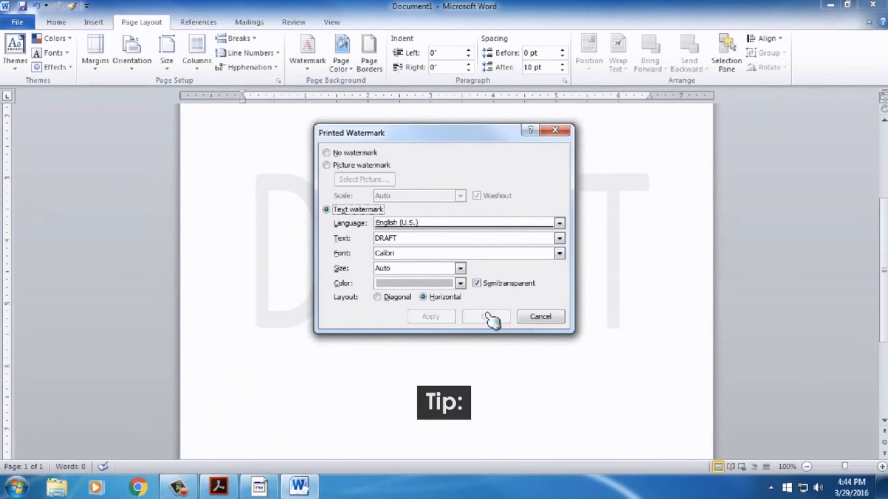
left_click(388, 297)
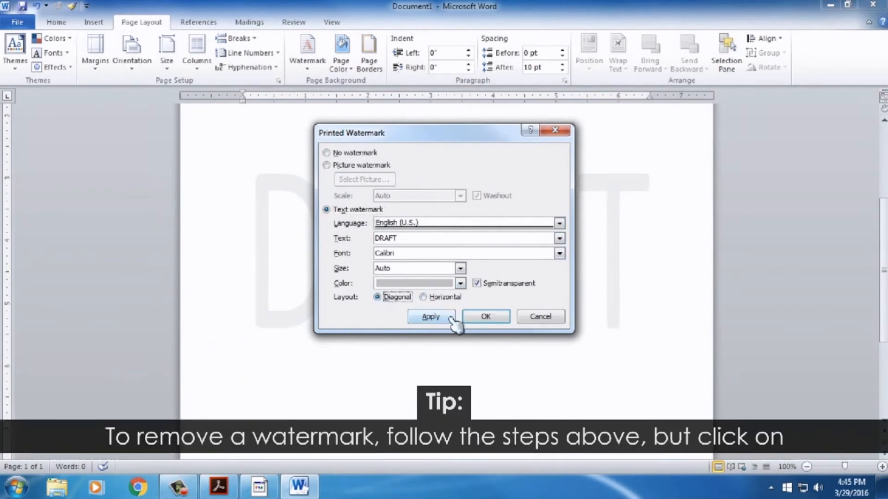
left_click(430, 317)
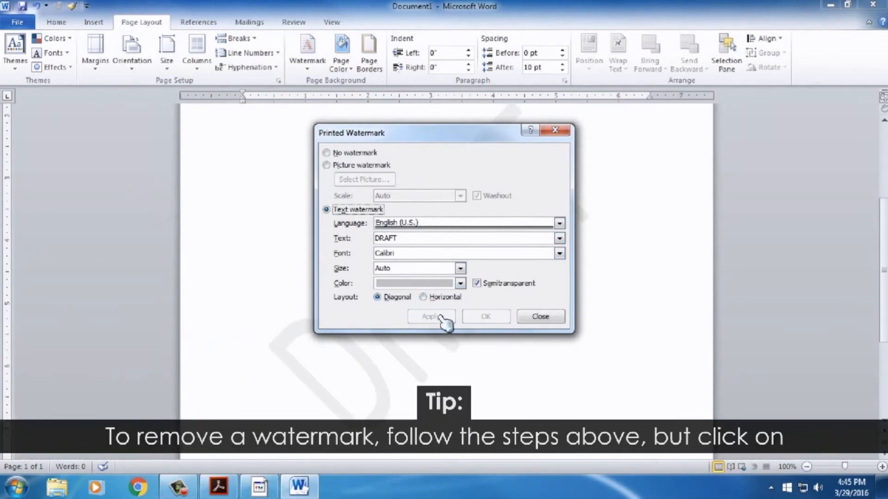
left_click(532, 319)
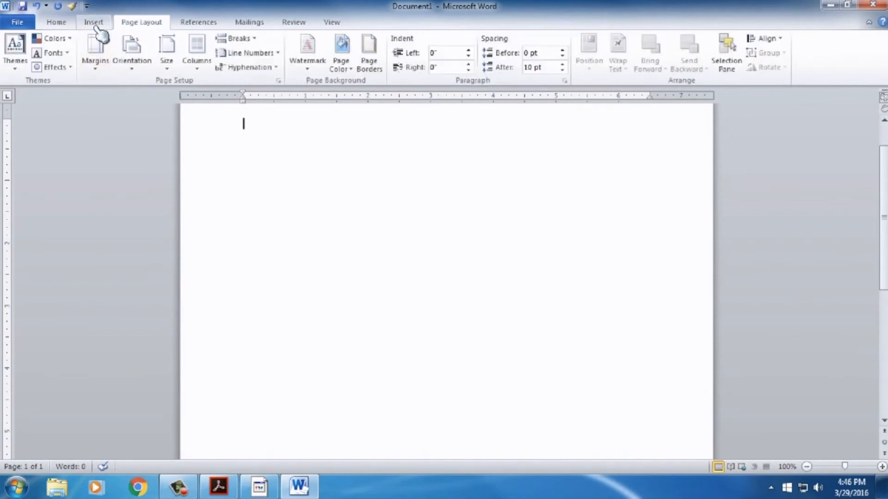
- Insert a header in the Annual style, then close header and footer editing
left_click(95, 24)
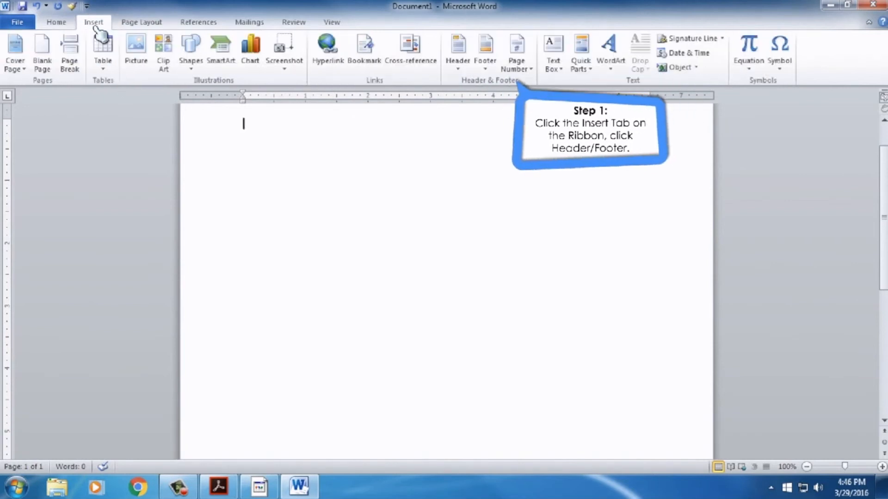
left_click(466, 70)
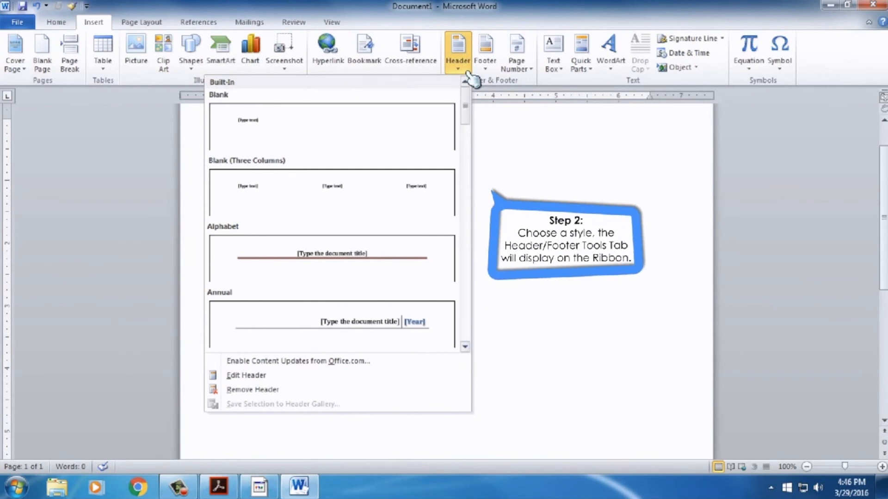
left_click(419, 325)
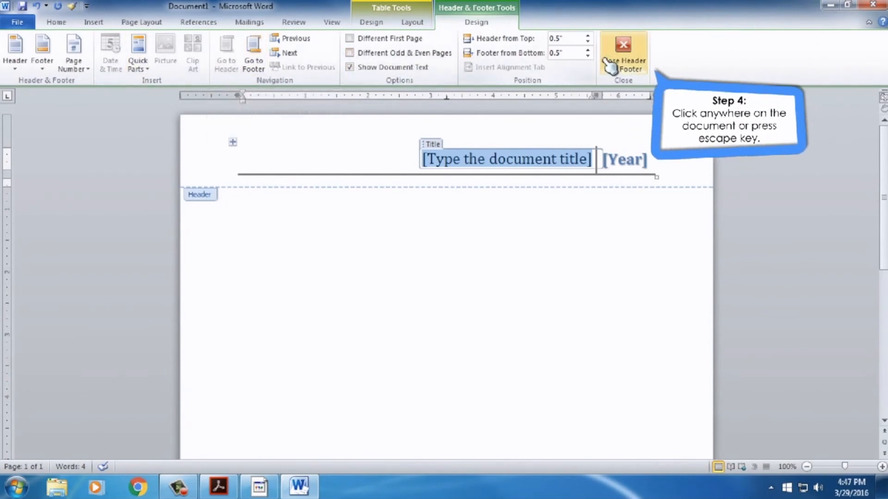
left_click(624, 58)
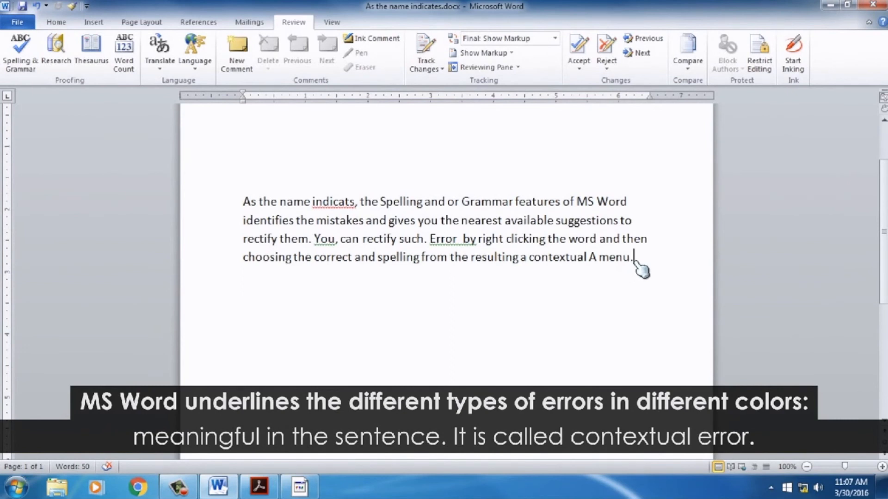
- Run the spelling and grammar check, accepting the suggested corrections and ignoring the fragment rule
left_click(33, 69)
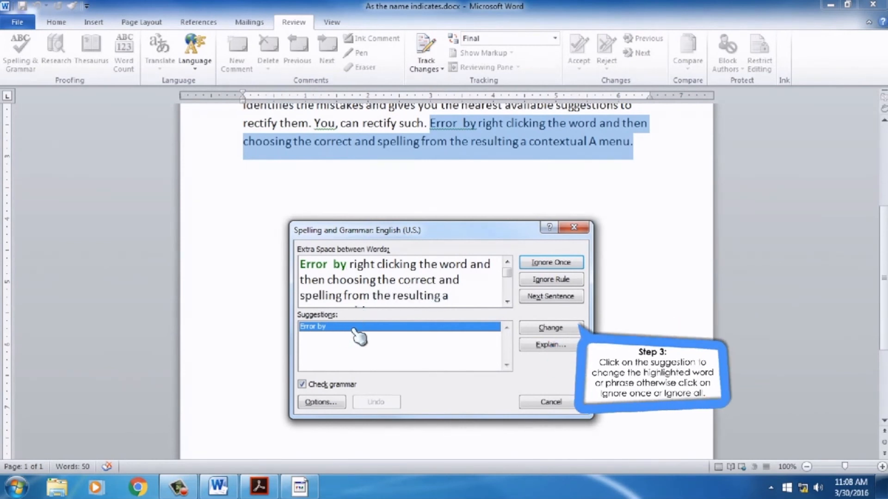
left_click(557, 329)
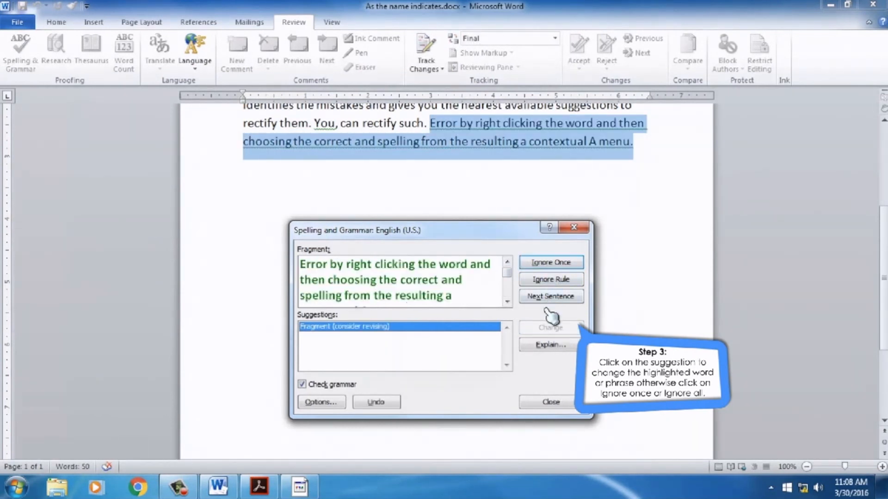
left_click(550, 279)
left_click(555, 328)
left_click(554, 329)
left_click(435, 277)
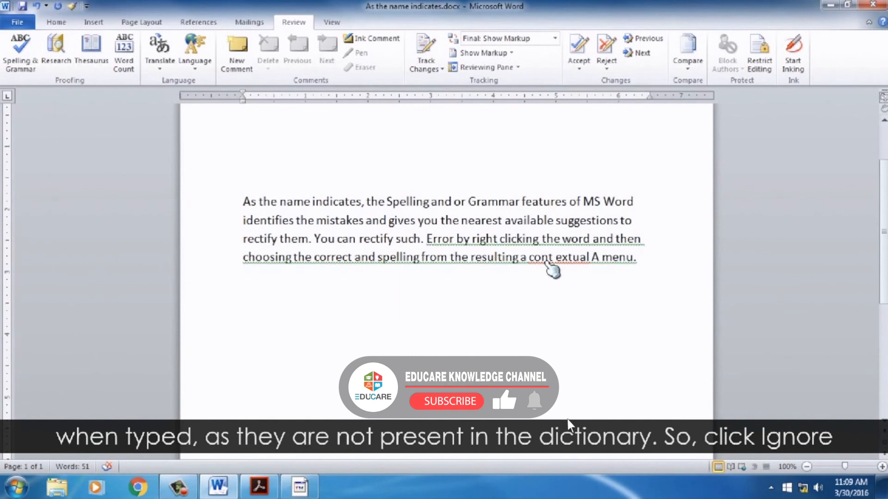
- Add the underlined word "cont" to the dictionary
right_click(546, 262)
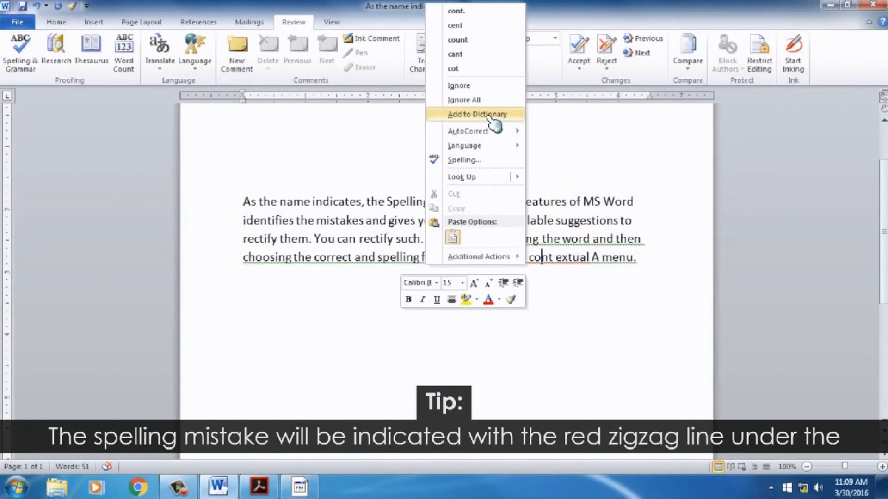
left_click(491, 117)
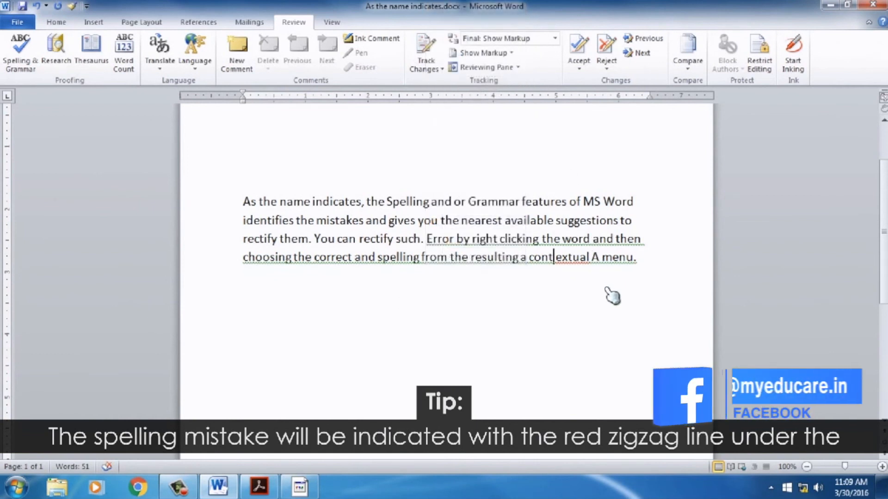
left_click(659, 270)
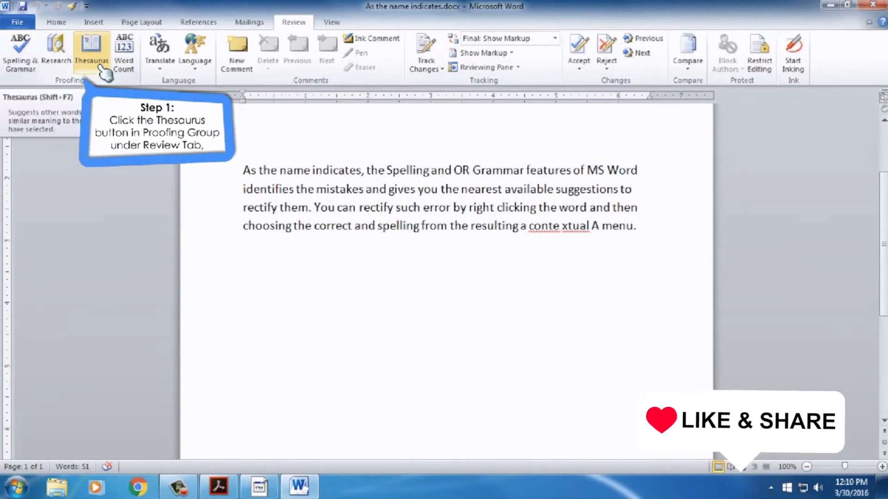
- Open the Thesaurus and search for synonyms of "name"
left_click(102, 69)
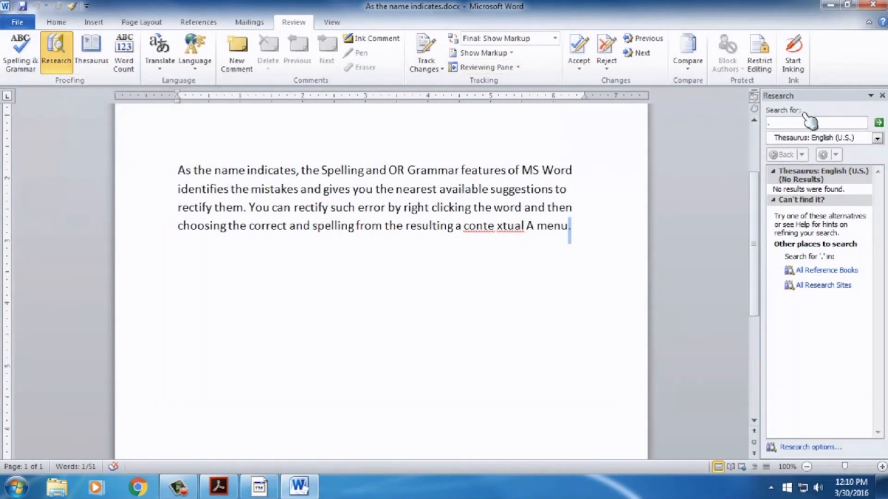
left_click(786, 122)
type("name")
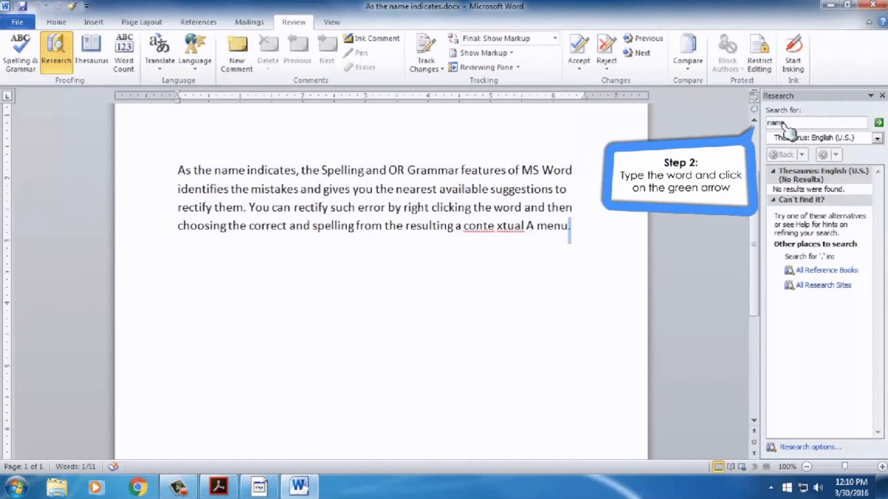
left_click(878, 123)
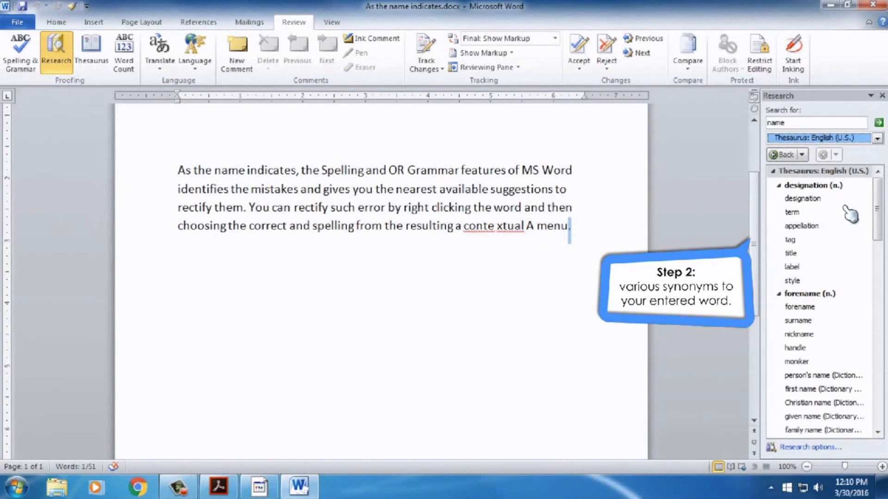